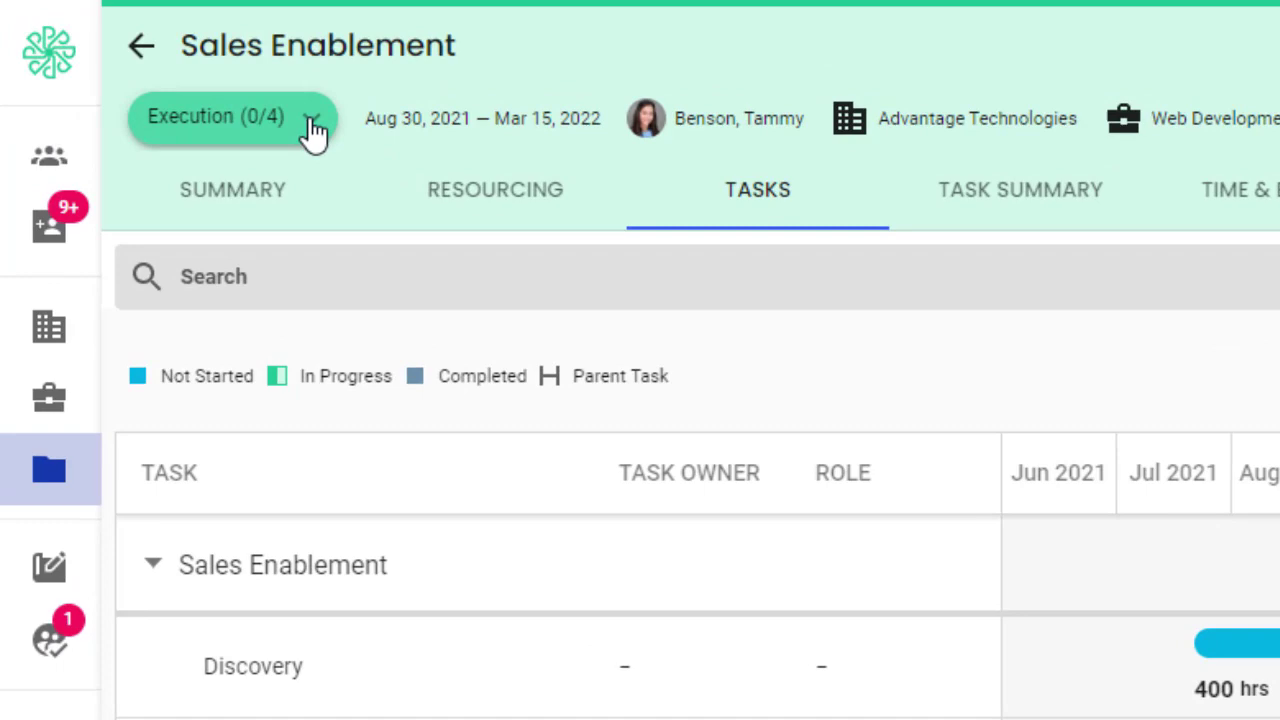
Move the Sales Enablement project from Execution back to the Planning status
left_click(218, 92)
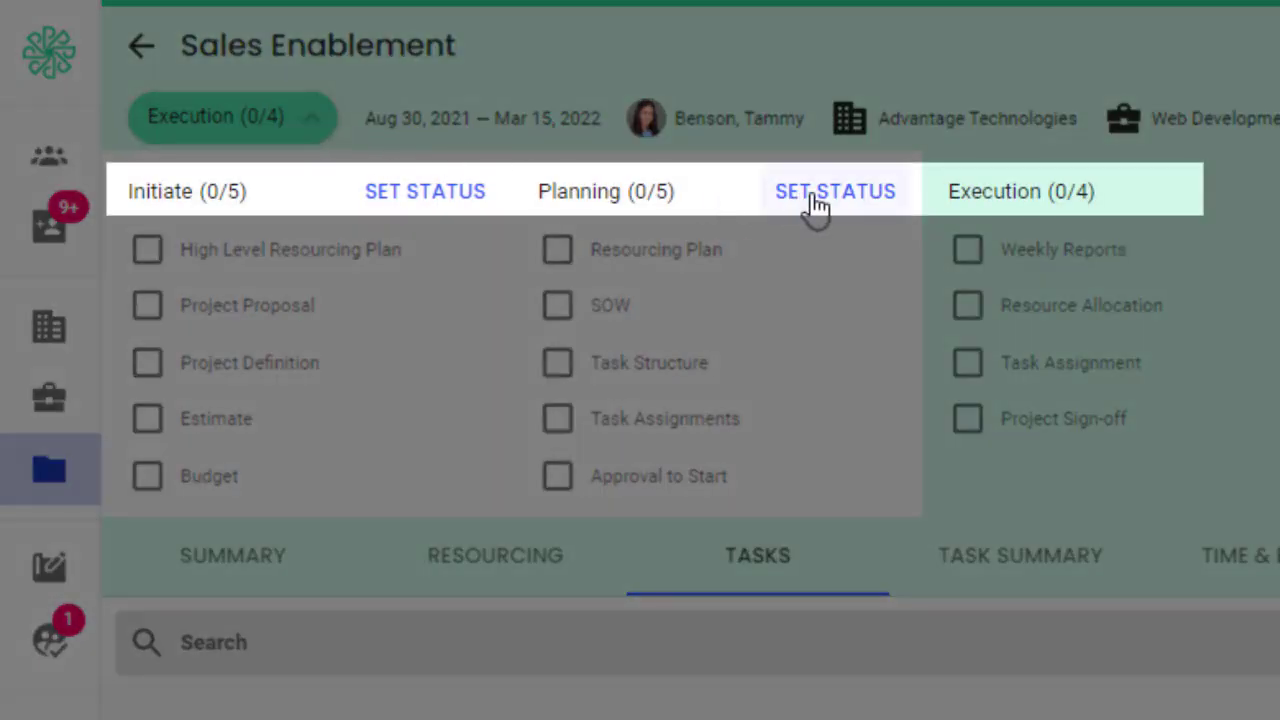
left_click(814, 200)
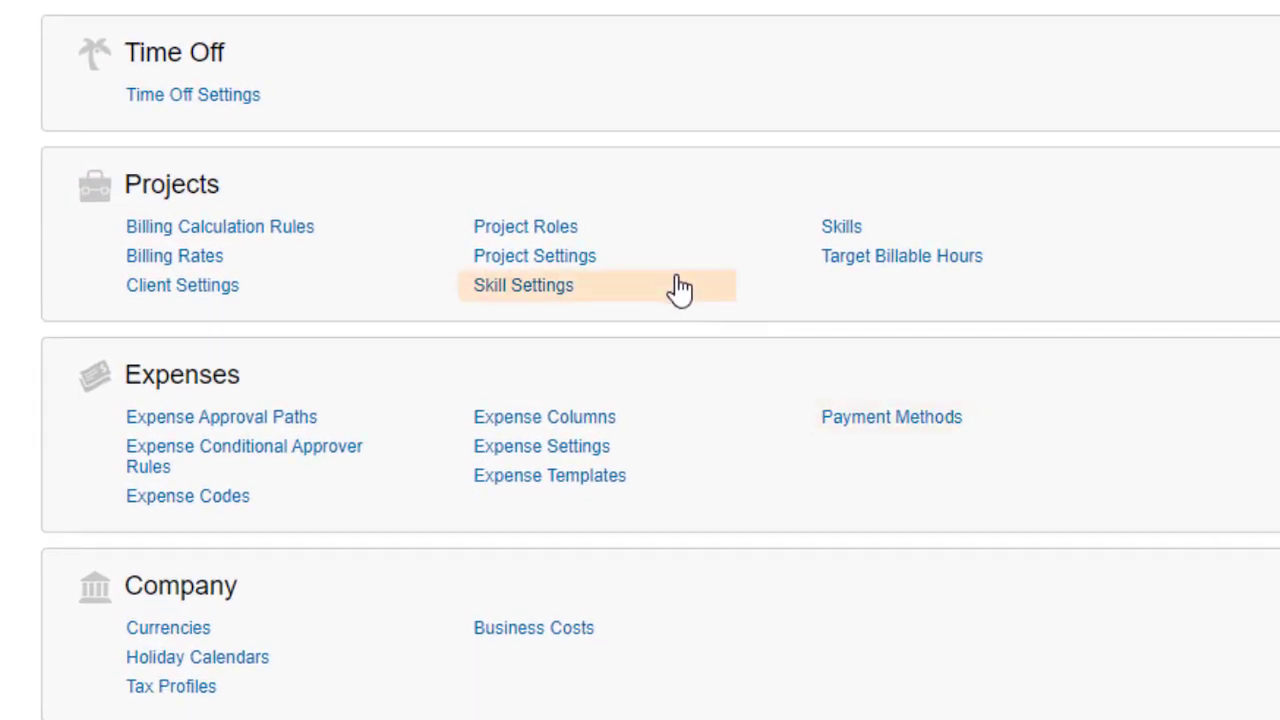